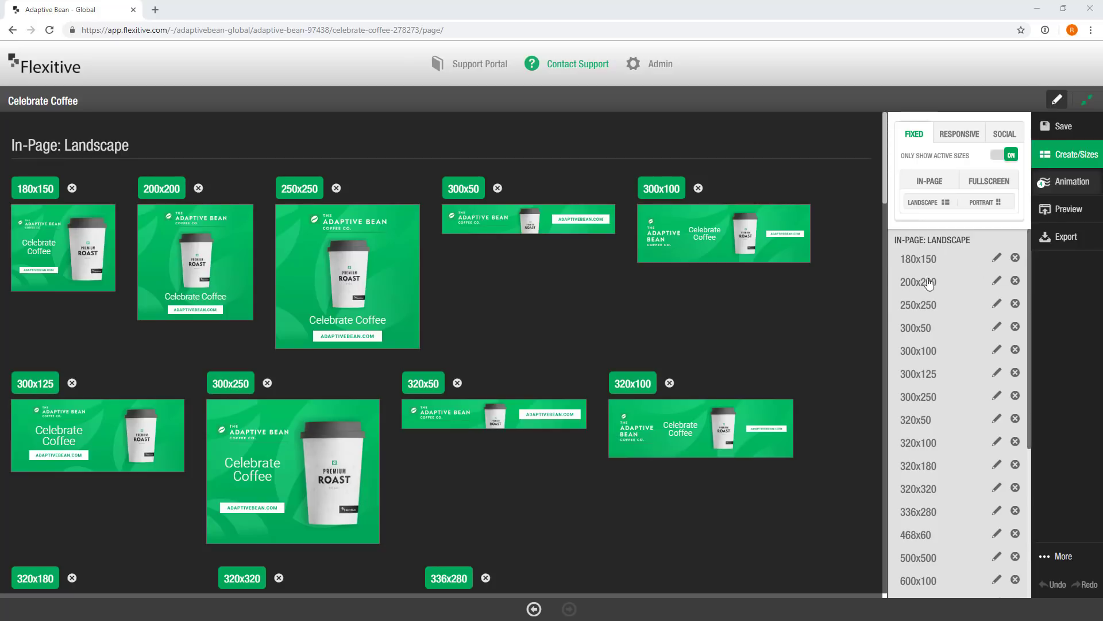
- Switch the Celebrate Coffee design's right-hand sidebar to the Export options
click(1067, 240)
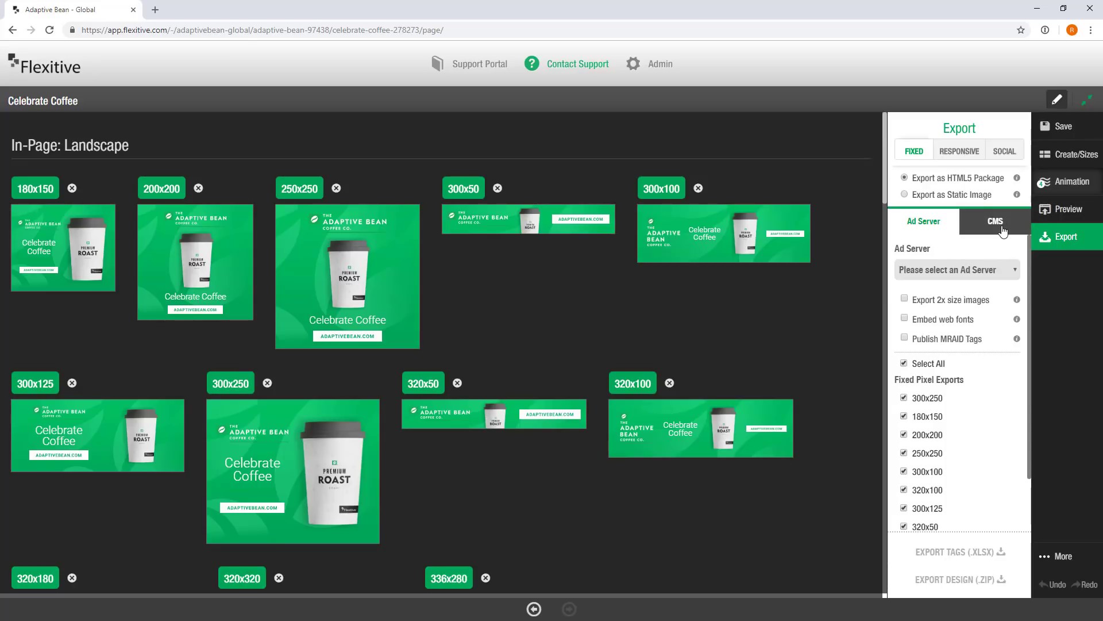
- Expand the 'Please select an Ad Server' dropdown in the Ad Server tab
click(917, 268)
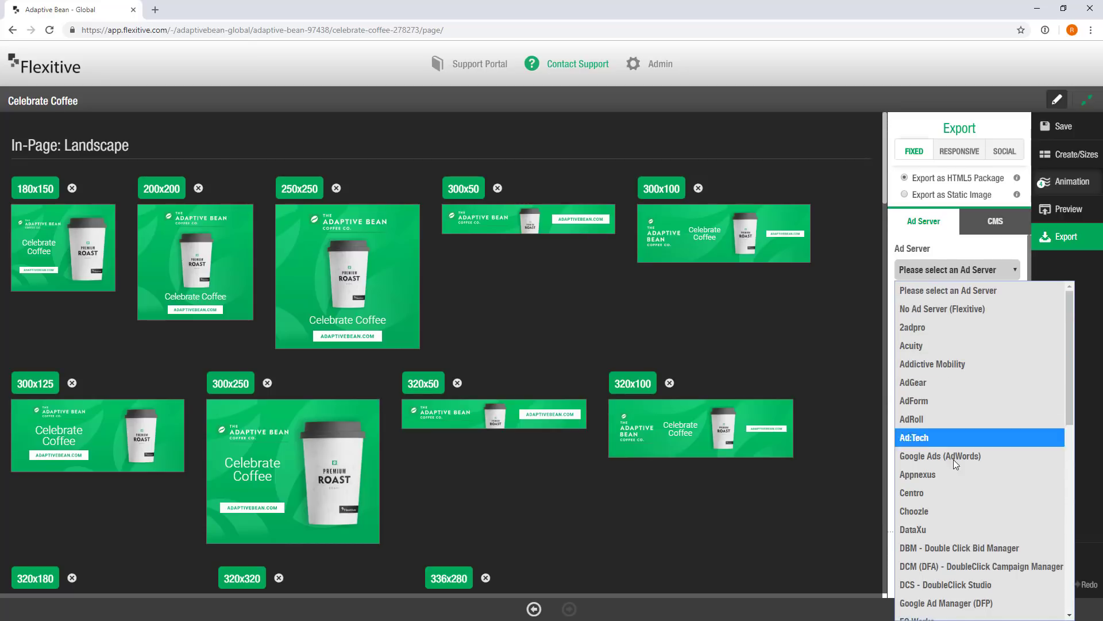
- Export DCM (DFA) tags as .XLSX for only the 300x250, 300x50 and 728x90 banners
click(950, 568)
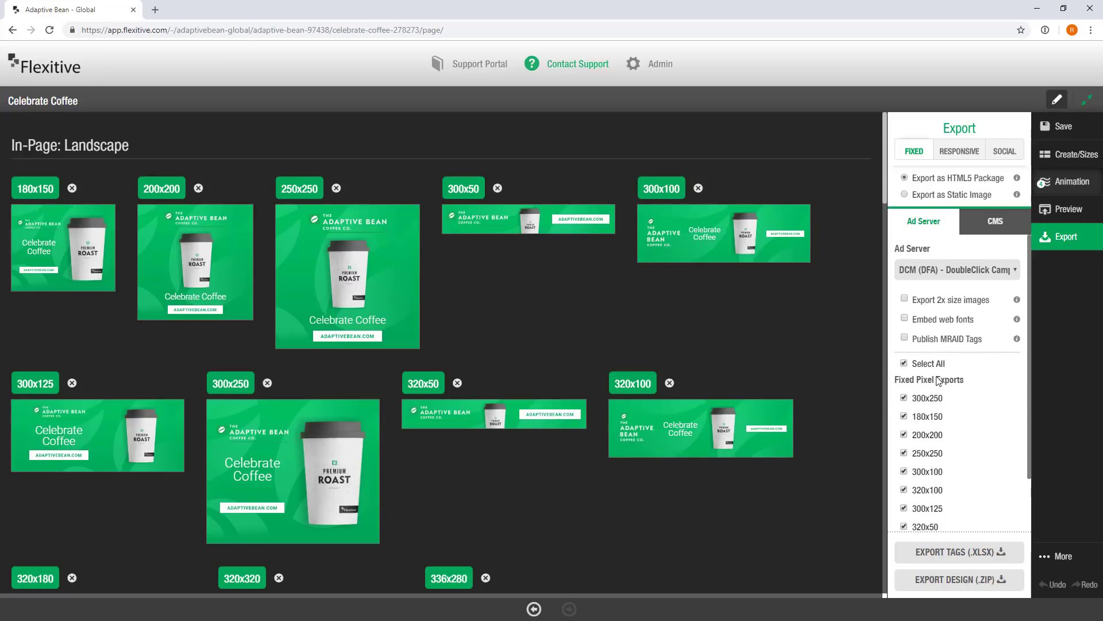
scroll(938, 391, down, 3)
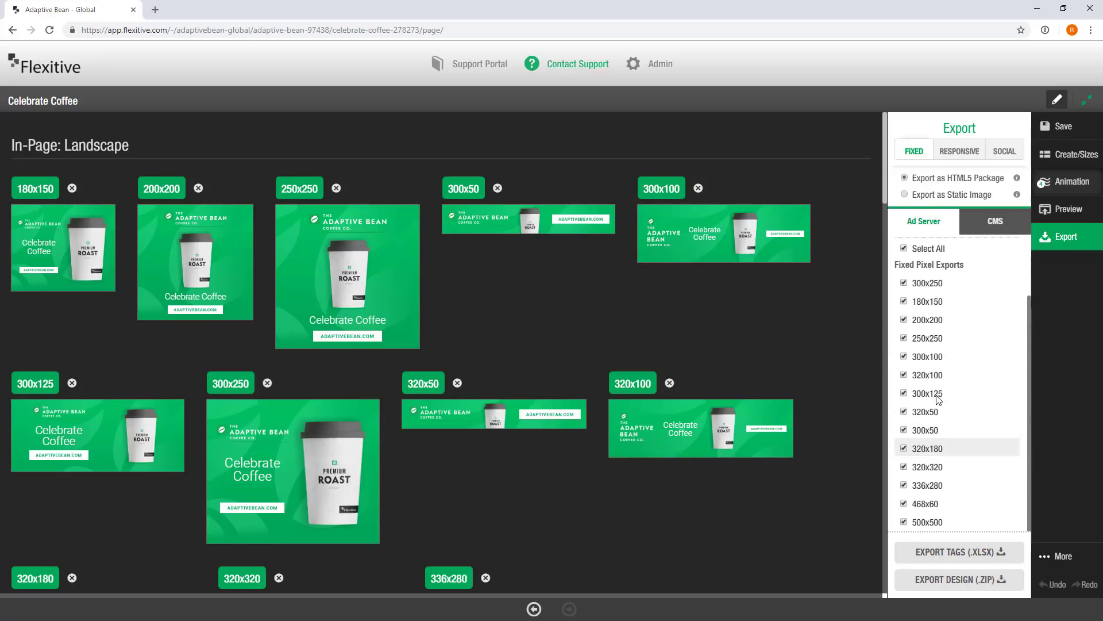
click(921, 251)
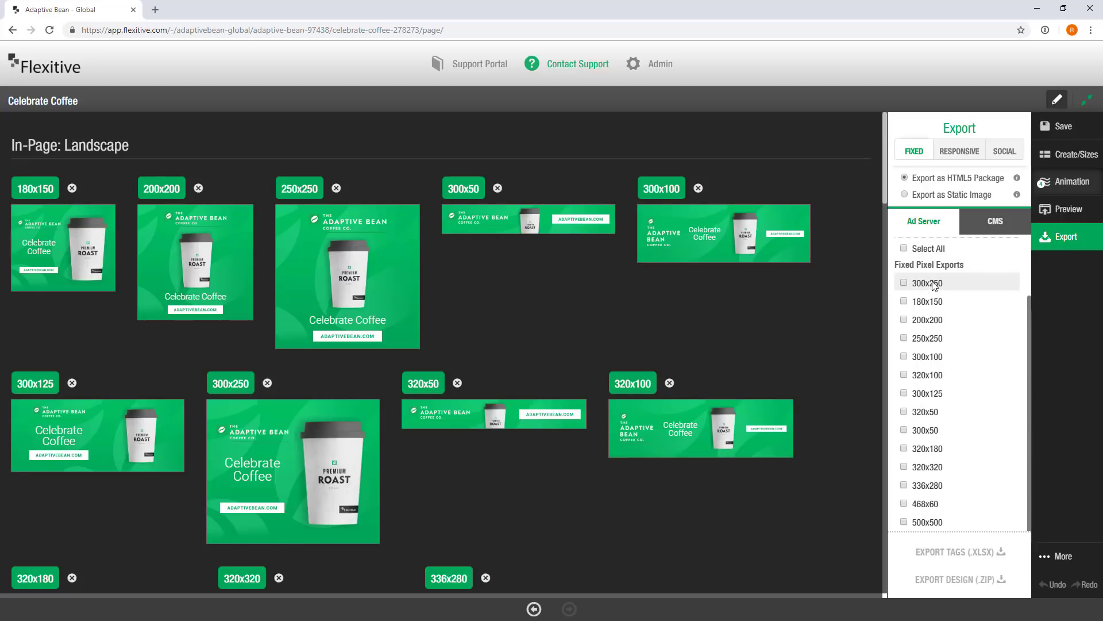
click(934, 286)
click(921, 434)
scroll(925, 437, down, 5)
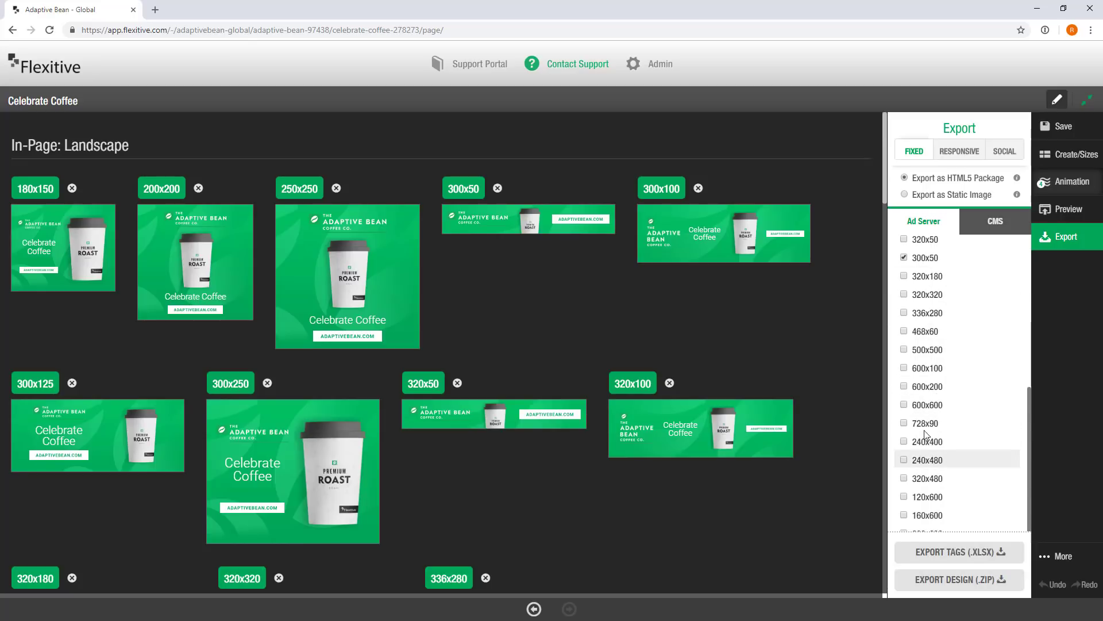
click(923, 425)
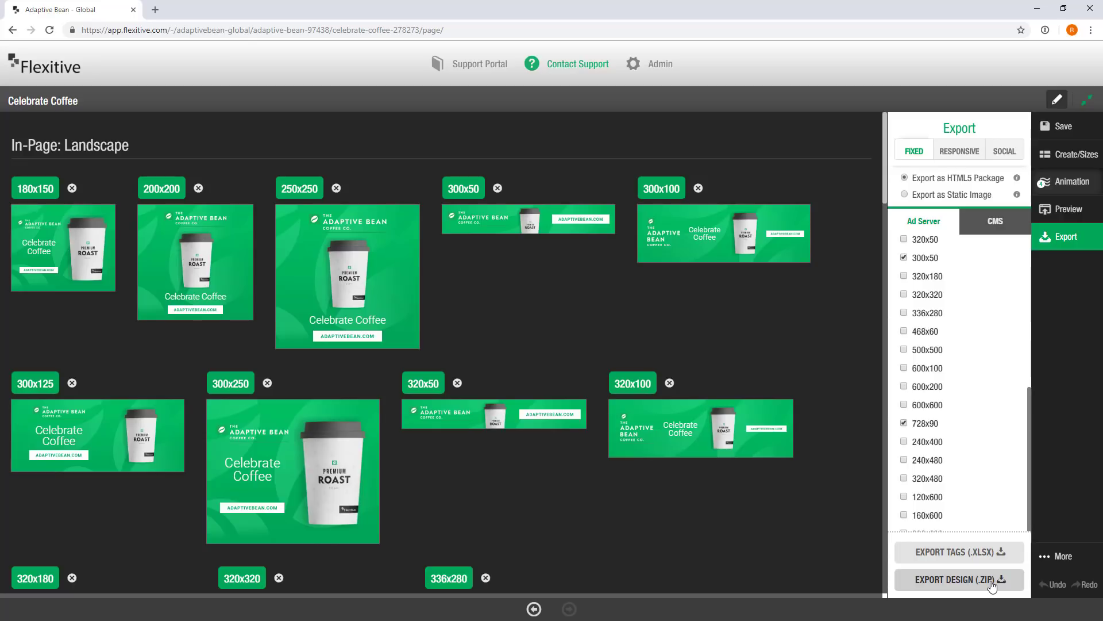
click(970, 557)
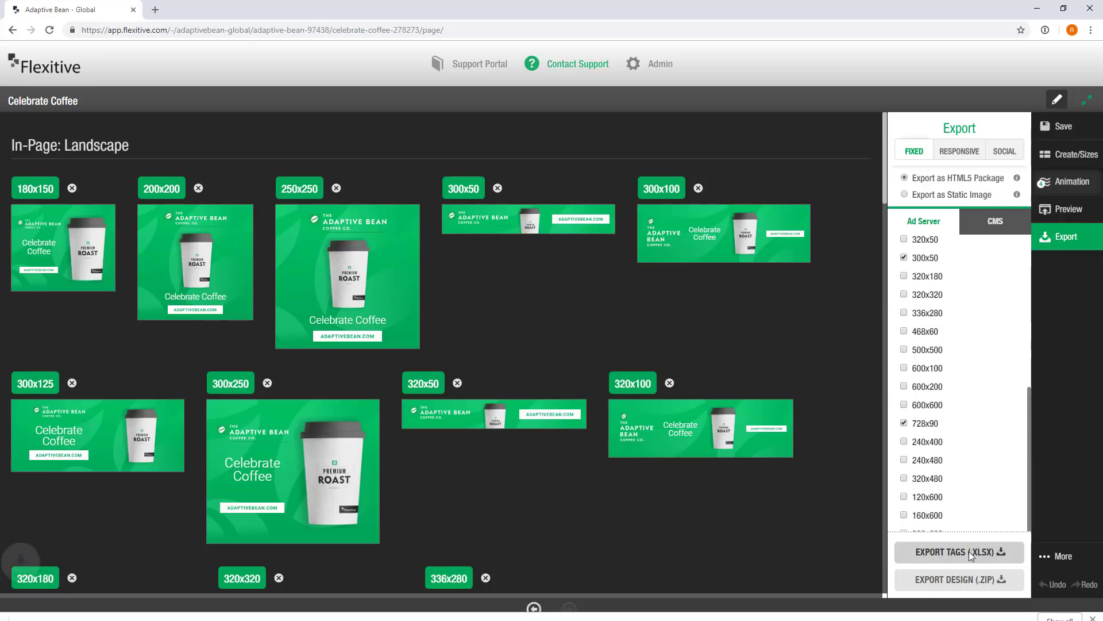
- Open the downloaded tags spreadsheet in Excel, dismissing the sign-in prompt and warning bars
click(52, 611)
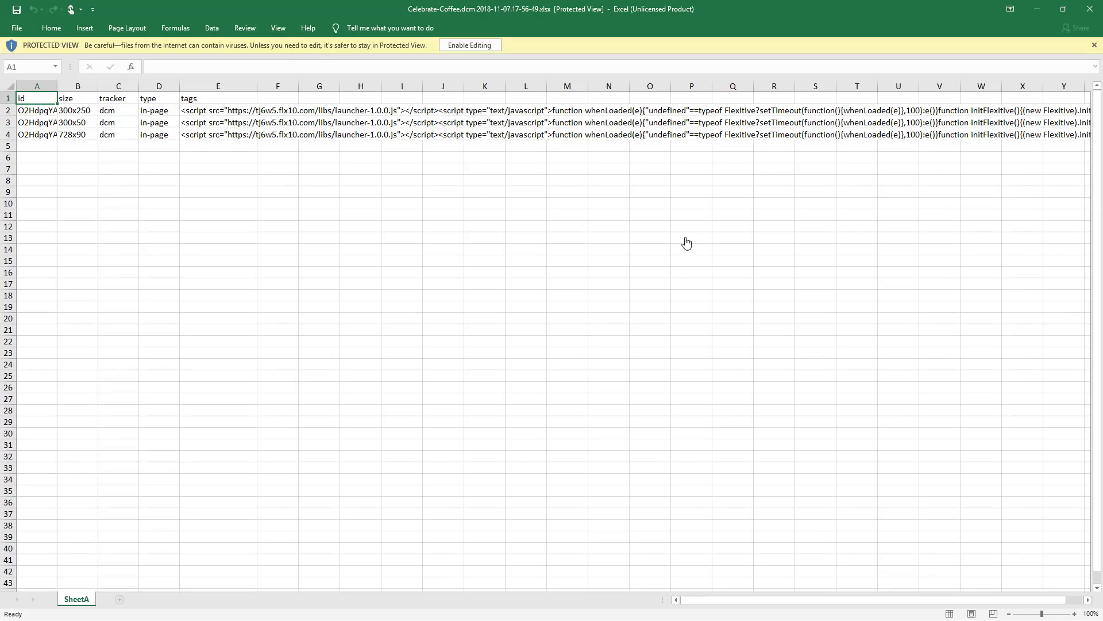
click(828, 146)
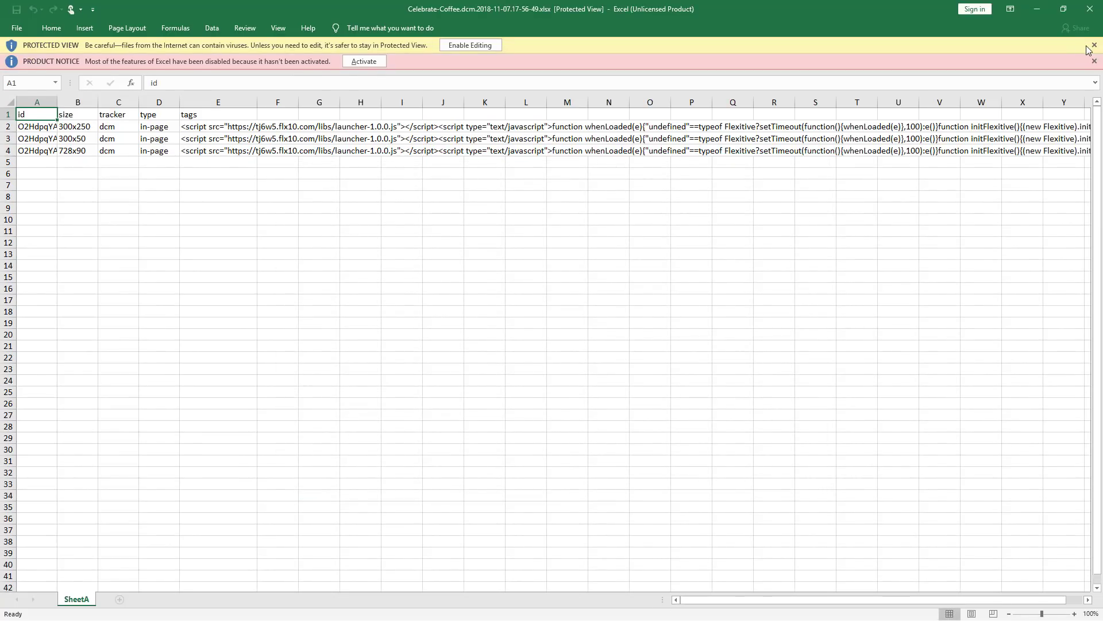
click(1094, 45)
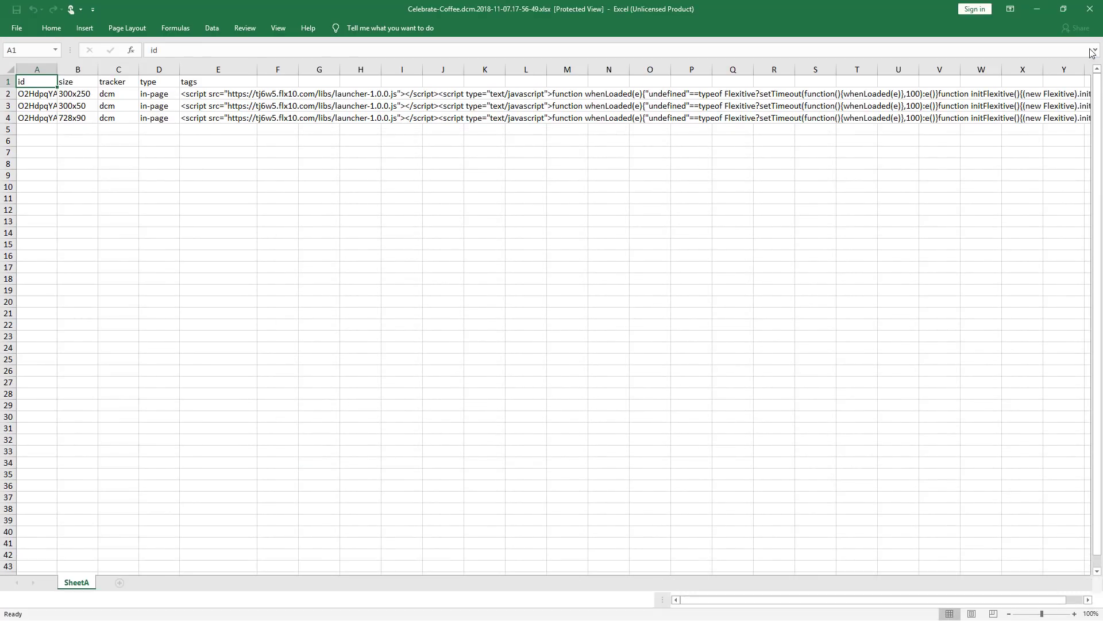
- Check row 2's id, size 300x250, tracker dcm, type in-page and script tag, then close Excel
click(194, 97)
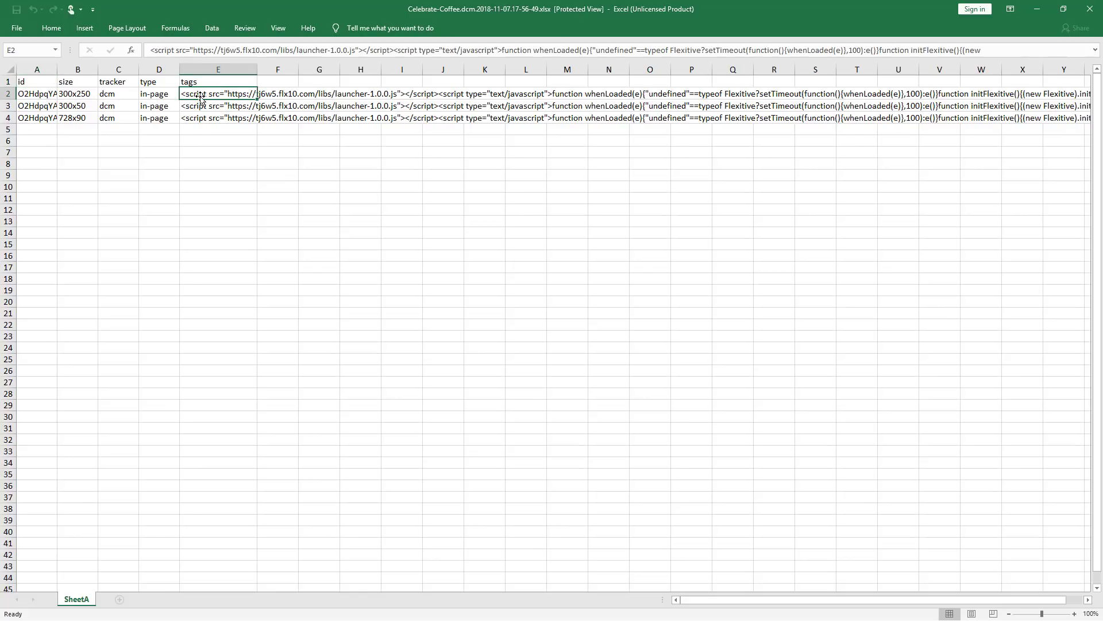
click(36, 98)
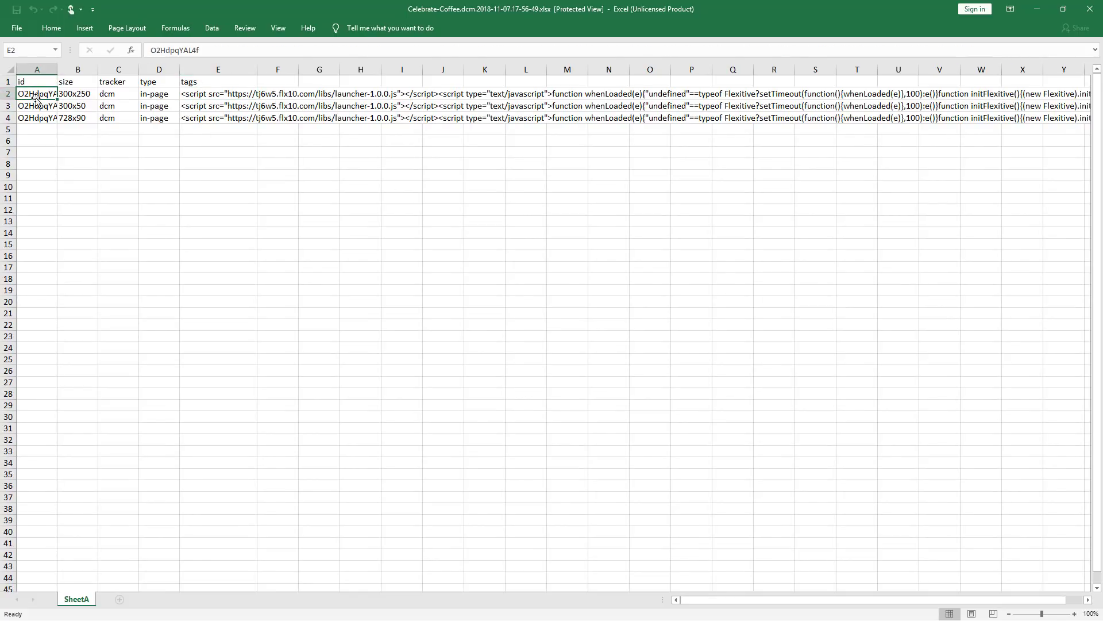
click(79, 92)
click(122, 94)
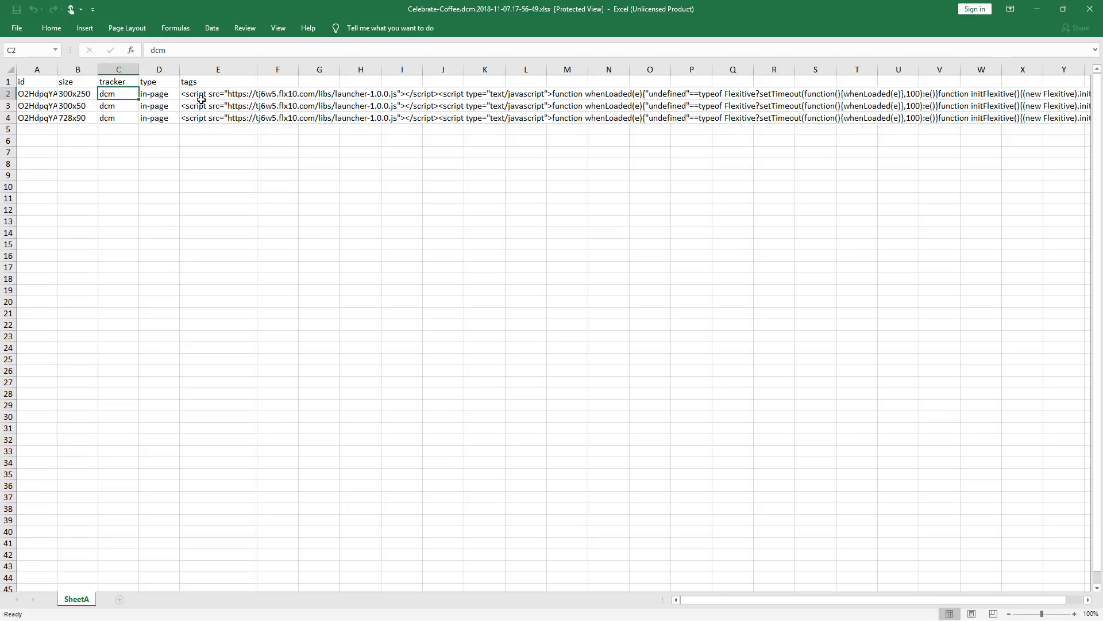
click(159, 95)
click(200, 97)
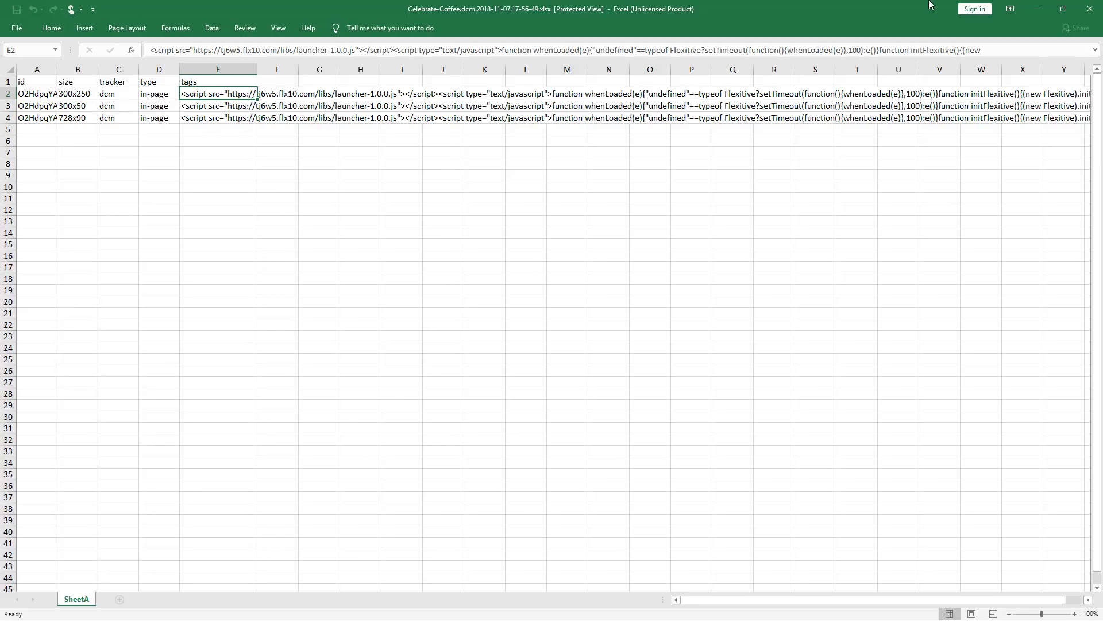
click(1090, 9)
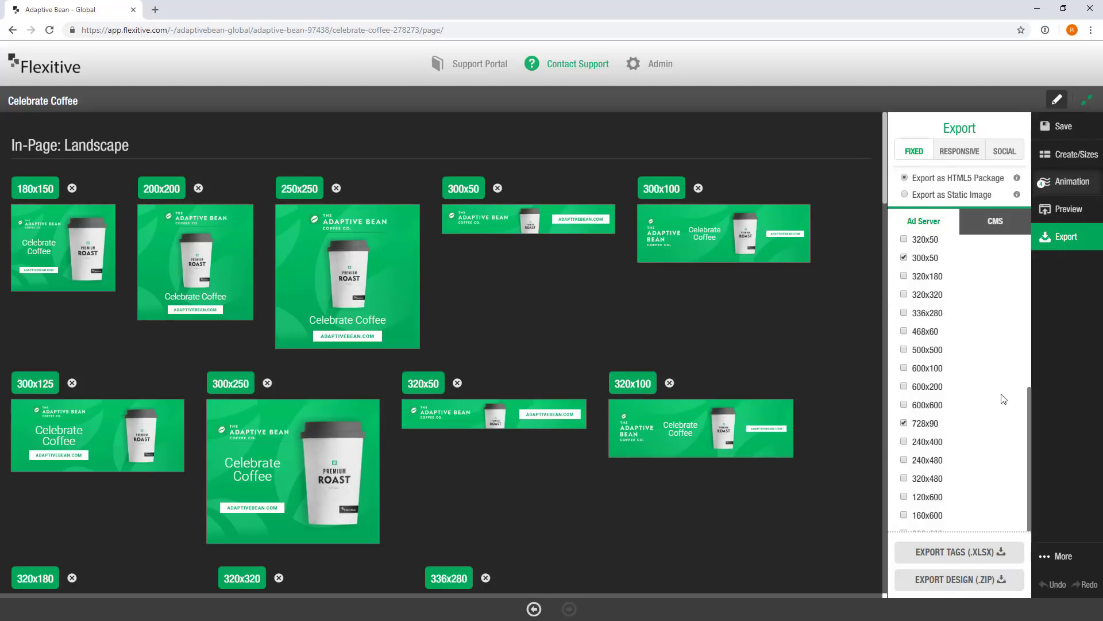
- Export the HTML5 design as Celebrate-Coffee.dcm.2018-11-07.17-57-22.zip and open the download
click(956, 582)
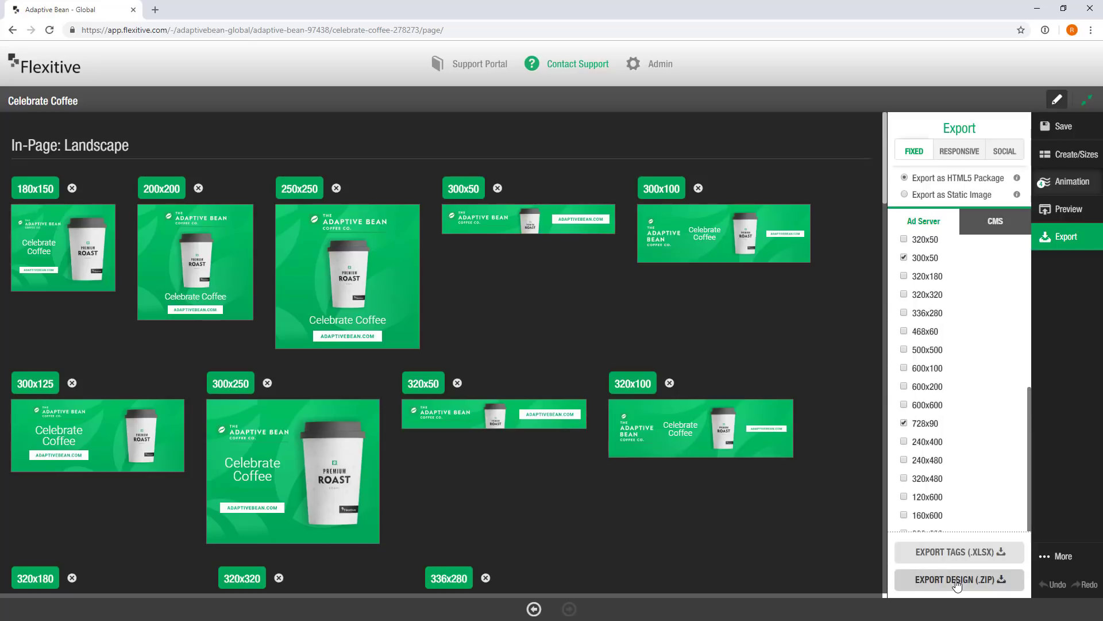
click(63, 607)
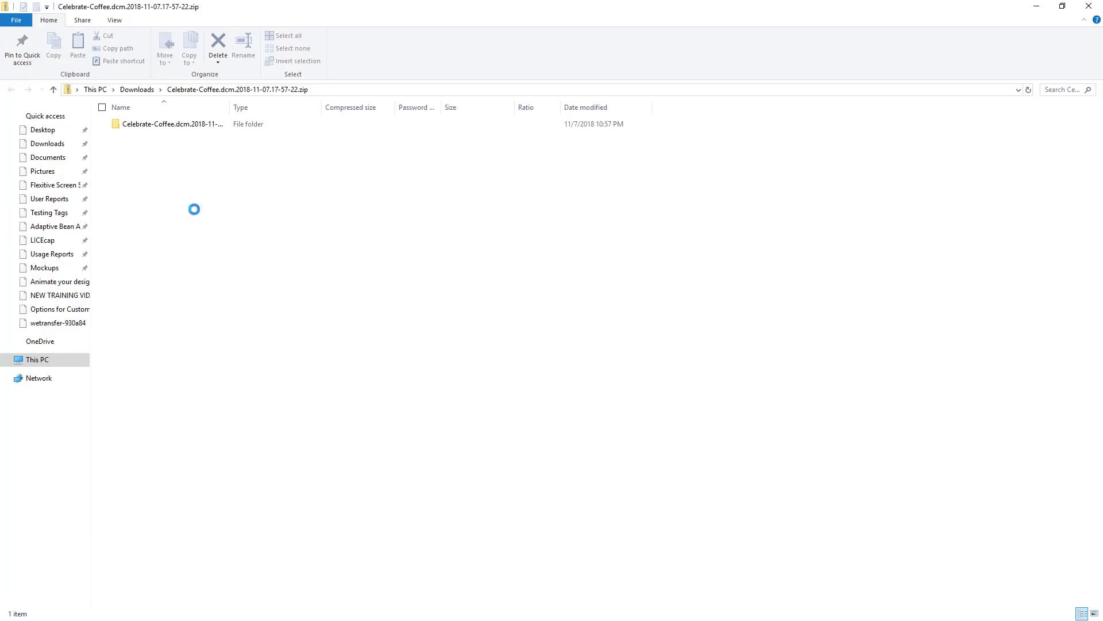
- Browse the export folder and the Celebrate-Coffee_300x50.zip package's contents, then close Explorer
click(170, 124)
double_click(171, 124)
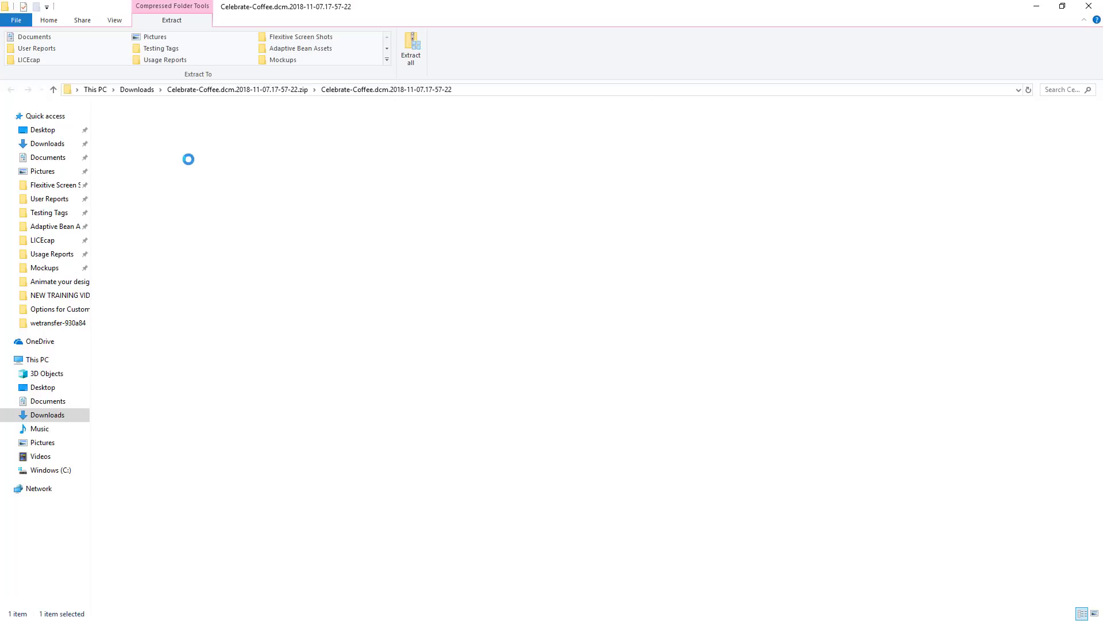
click(210, 124)
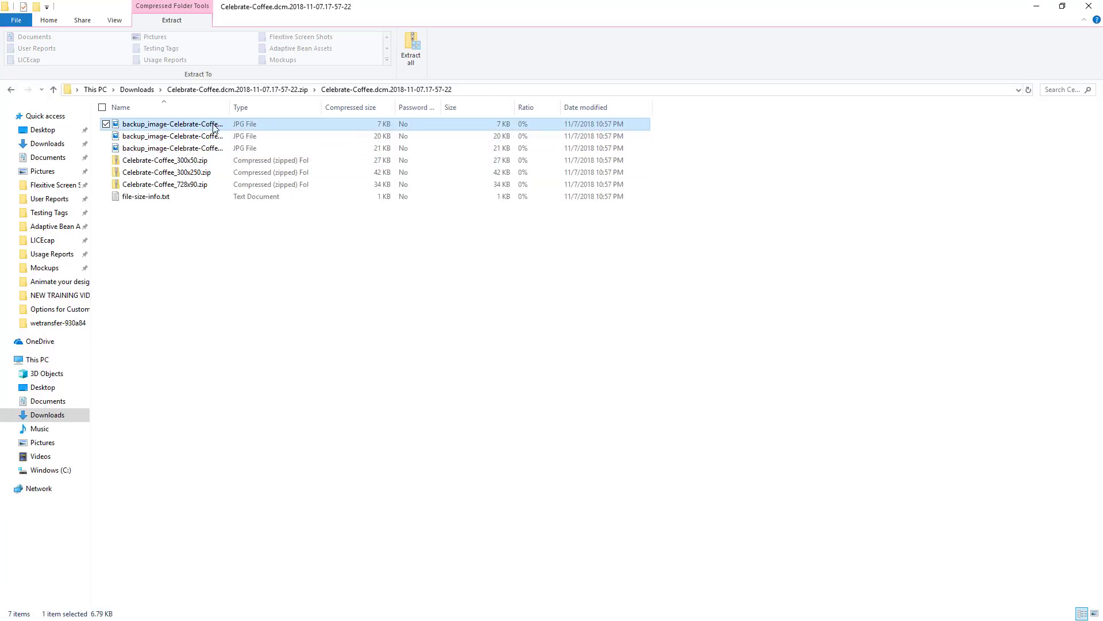
click(190, 162)
double_click(192, 161)
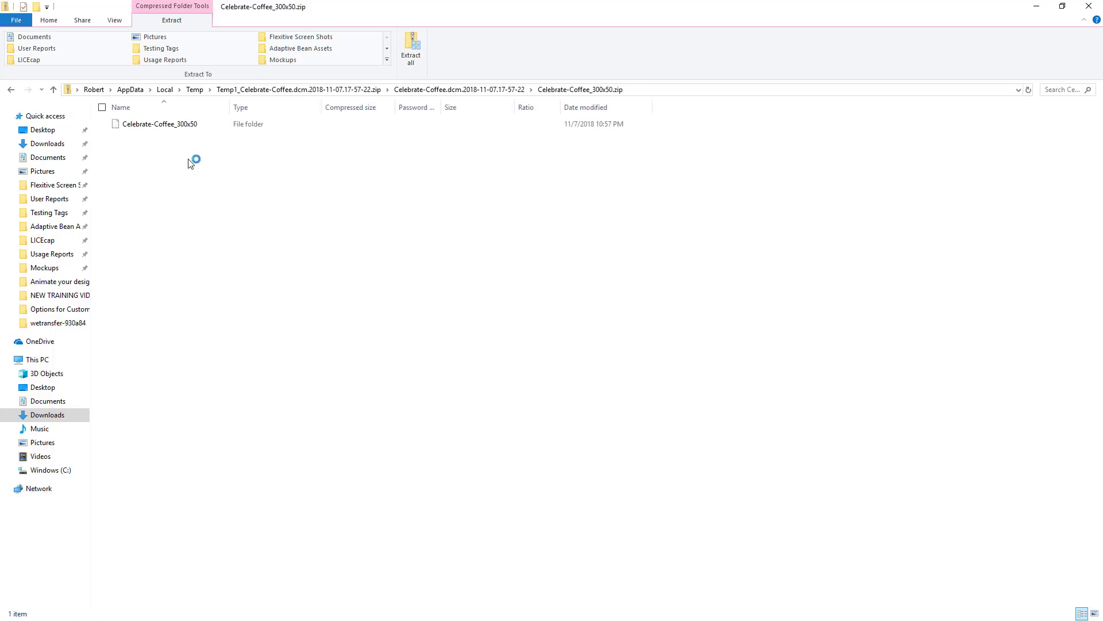
double_click(191, 123)
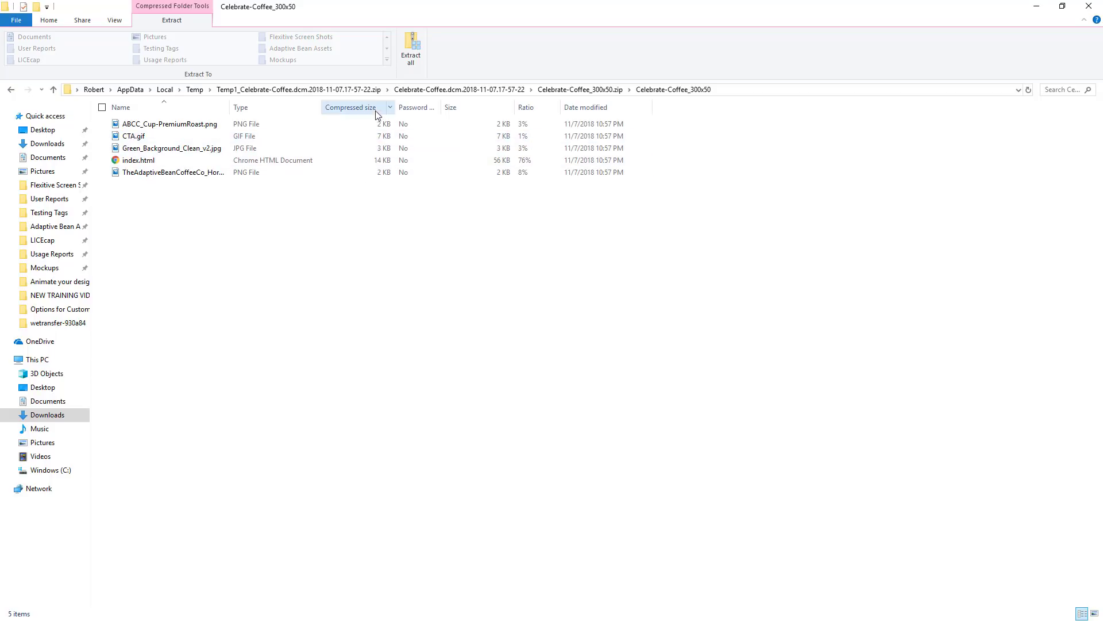
key(BackSpace)
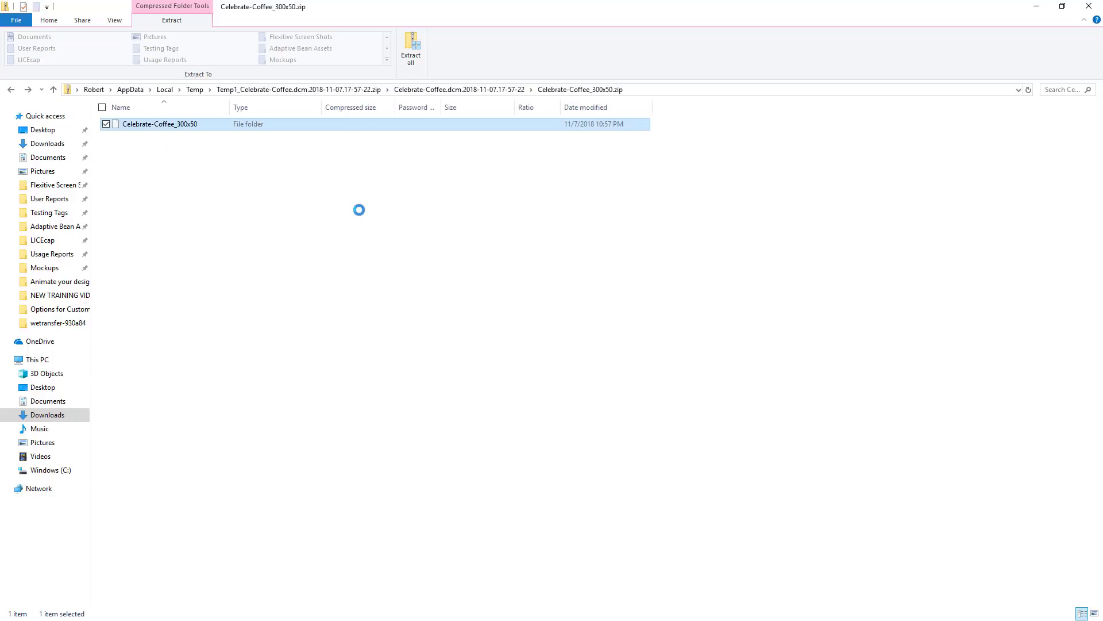
key(BackSpace)
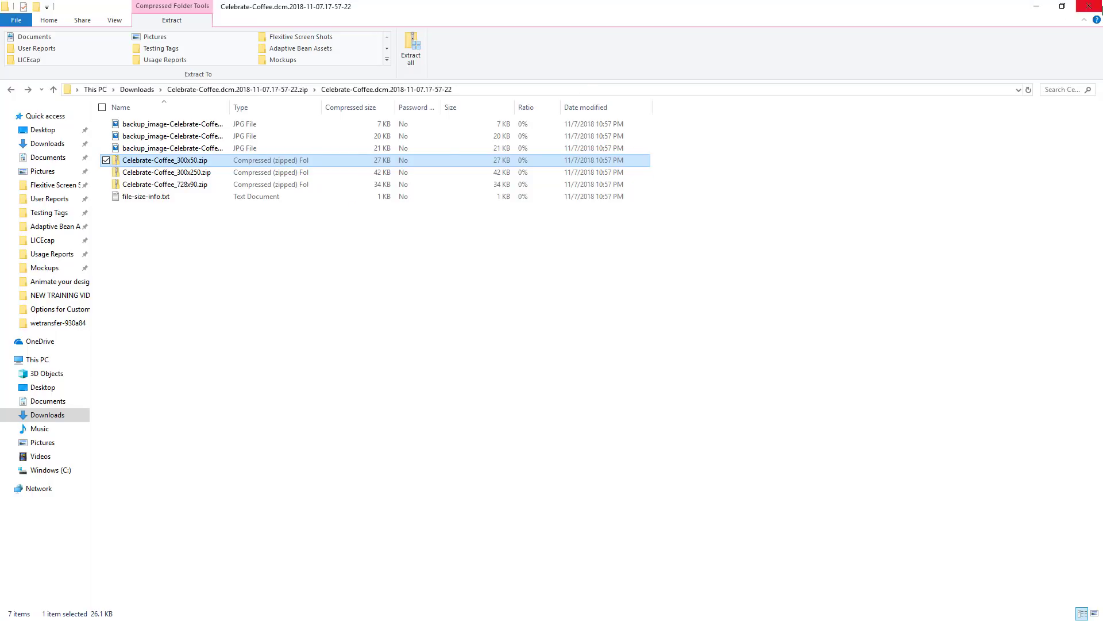
click(1099, 6)
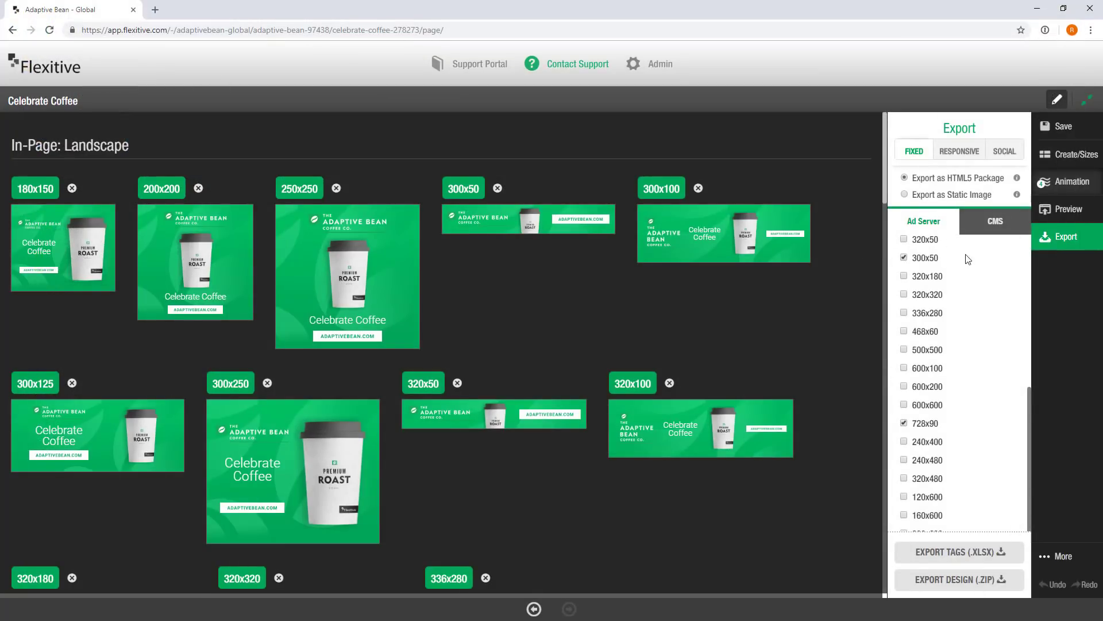
- On the CMS tab, keep Custom Site as the CMS and export the iframe embed codes
click(993, 227)
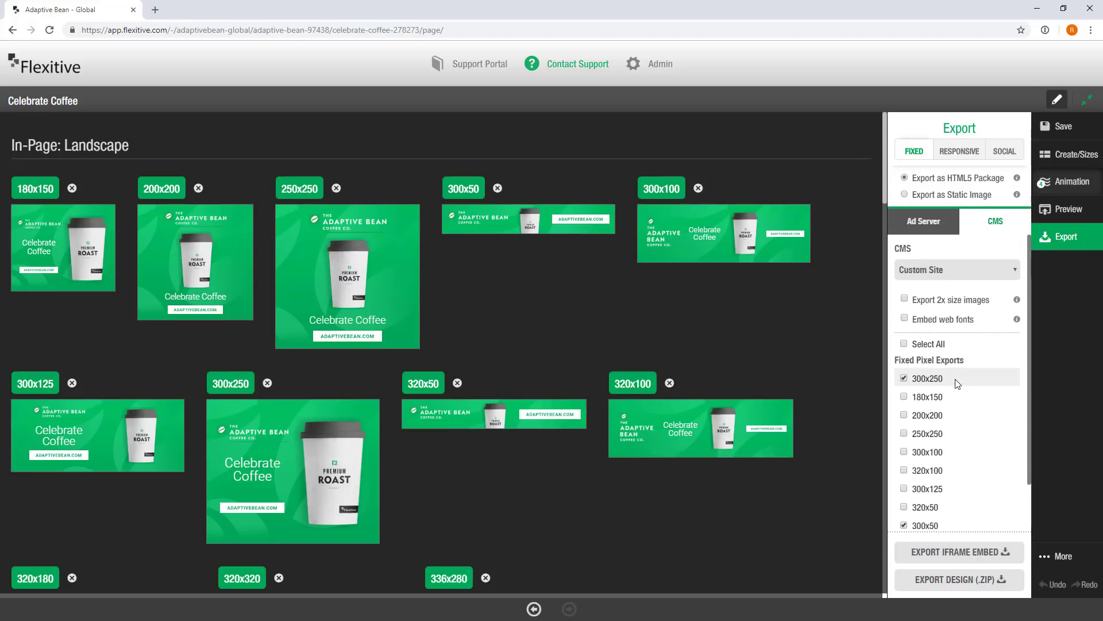
click(922, 270)
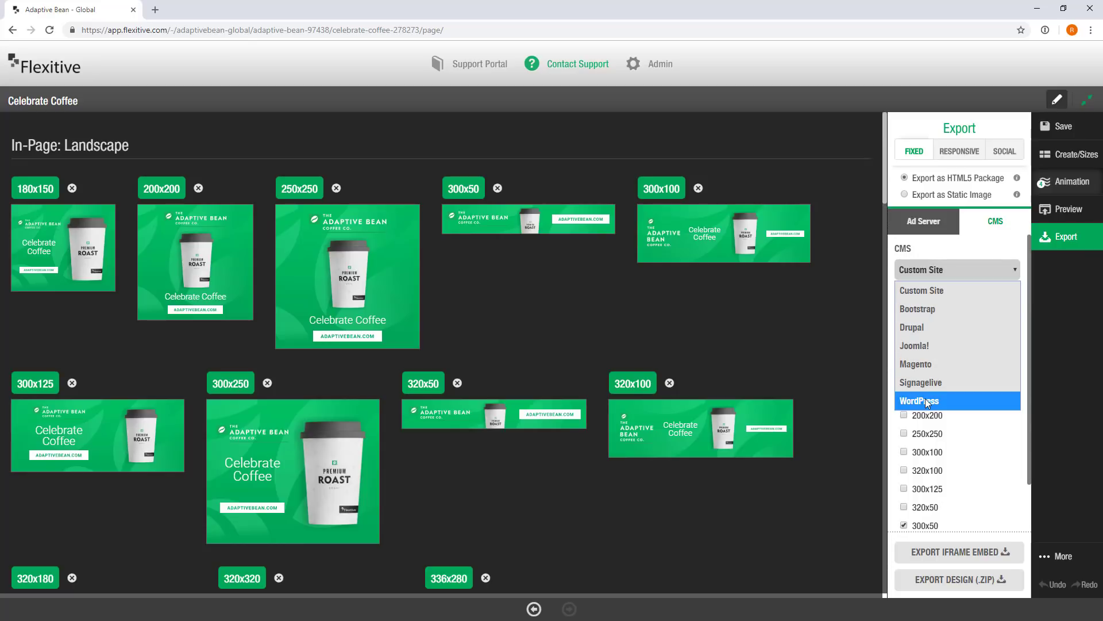
click(943, 292)
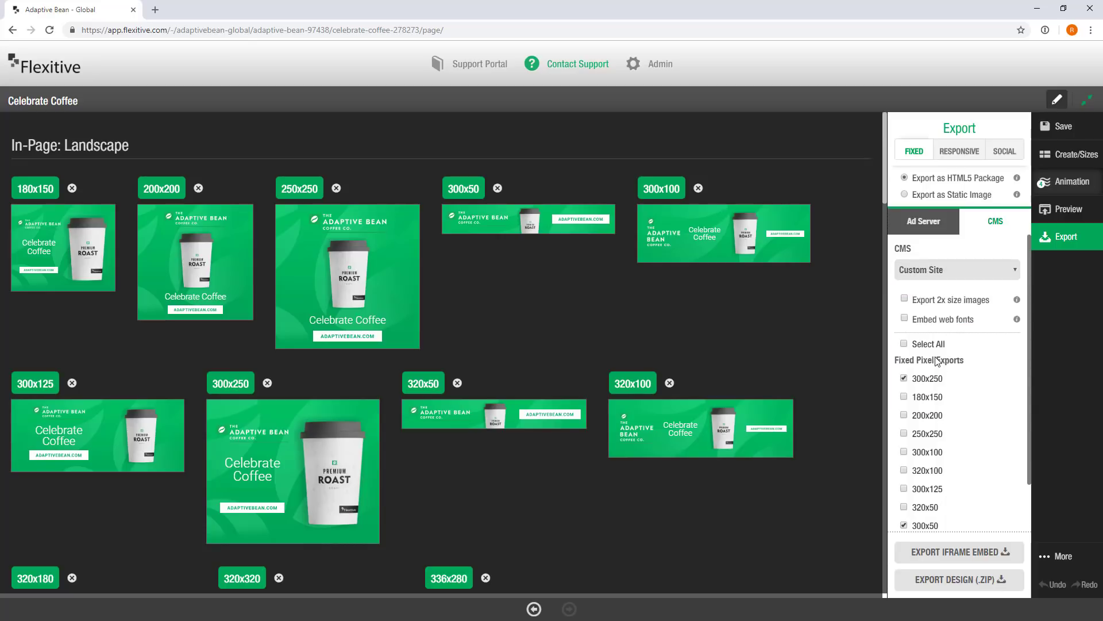
scroll(934, 414, down, 1)
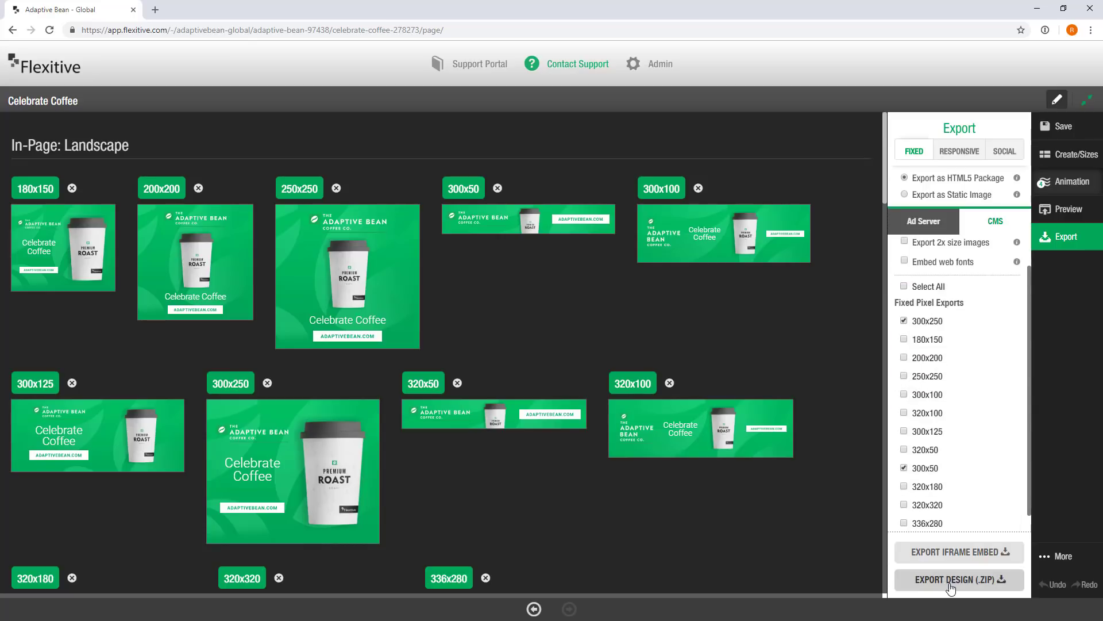
click(960, 553)
- Open the downloaded embed-code spreadsheet, dismissing the sign-in, protected view and activation notices
click(78, 616)
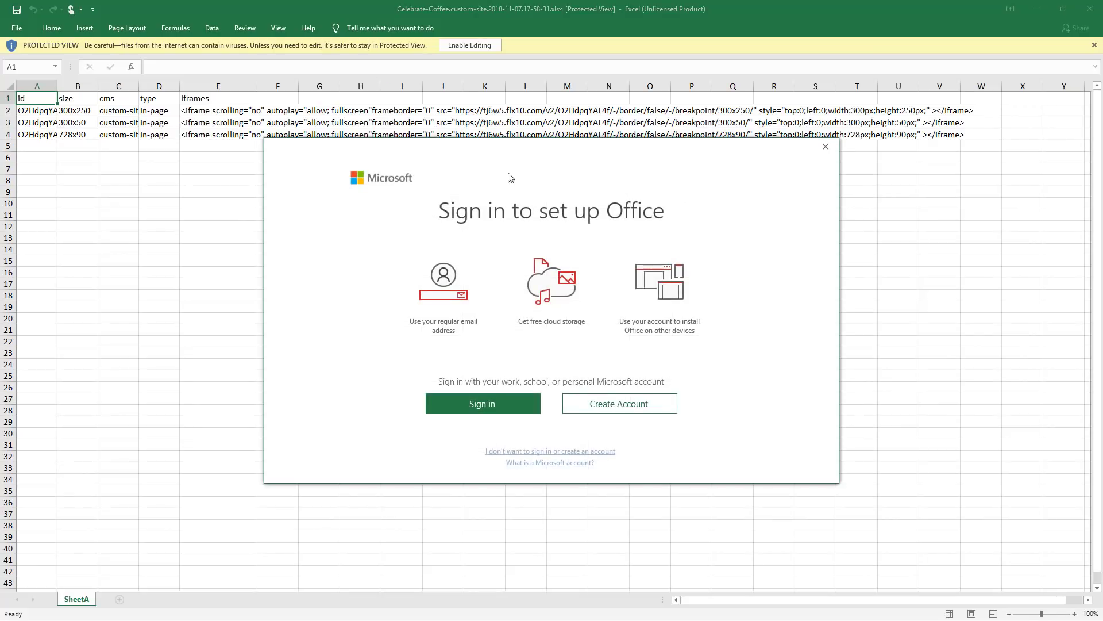
click(828, 150)
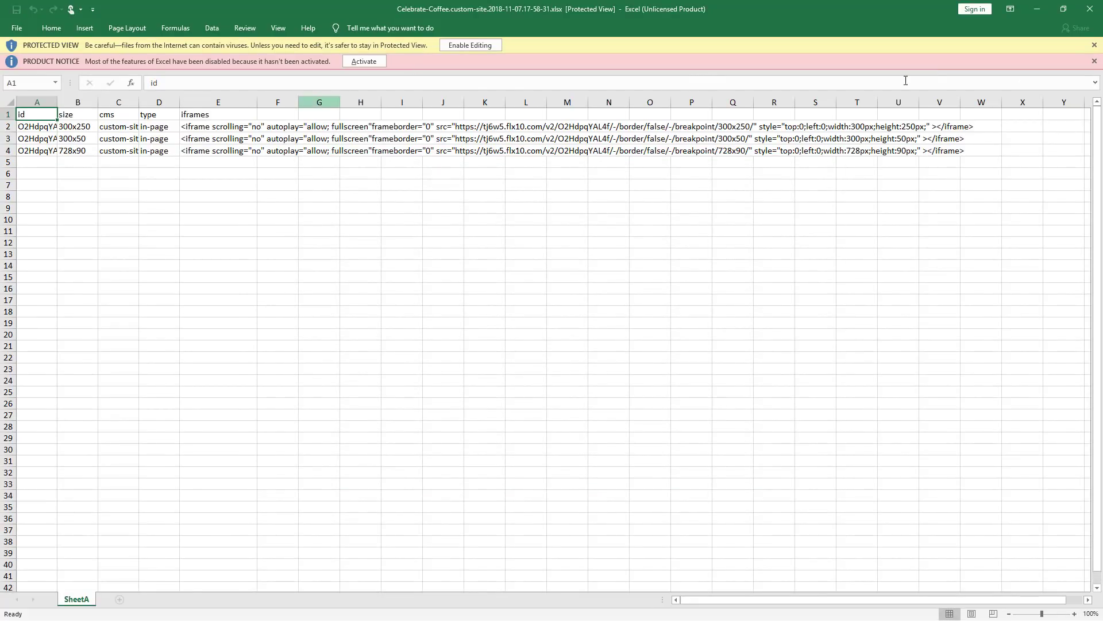
click(1095, 45)
click(1094, 45)
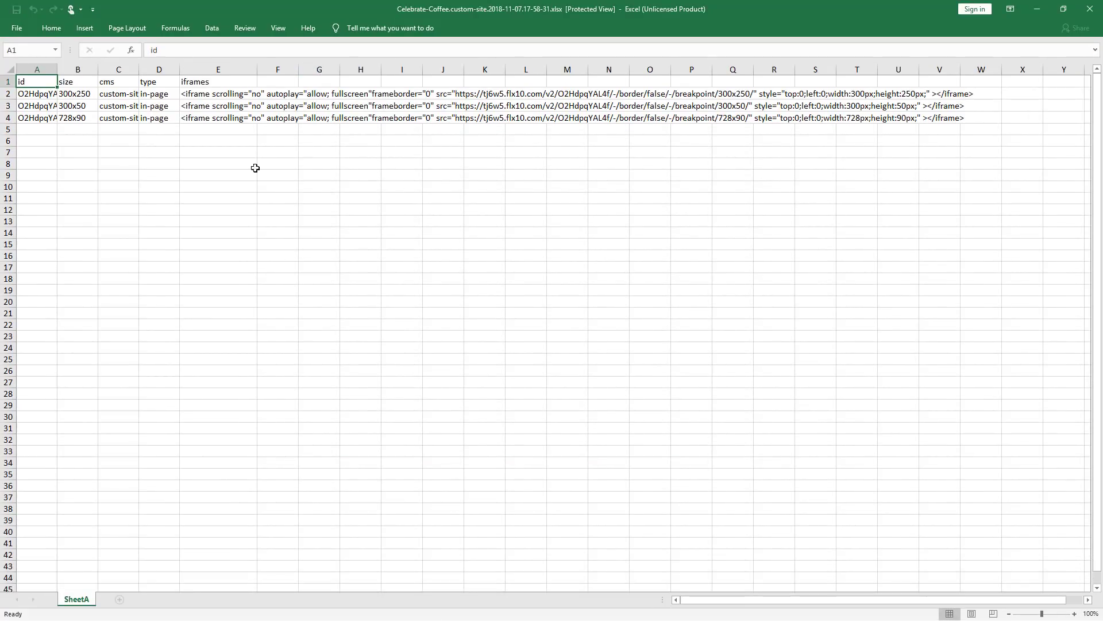
- Read the 300x250, 300x50 and 728x90 iframe codes in cells E2–E4, then close Excel
click(217, 95)
click(219, 105)
click(218, 118)
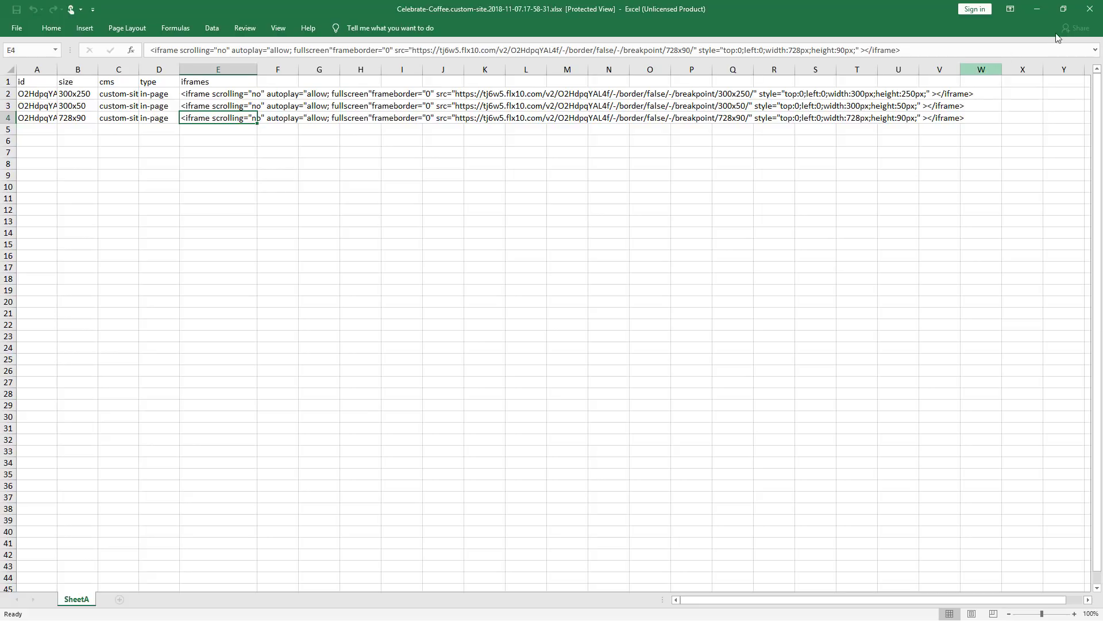
click(1090, 10)
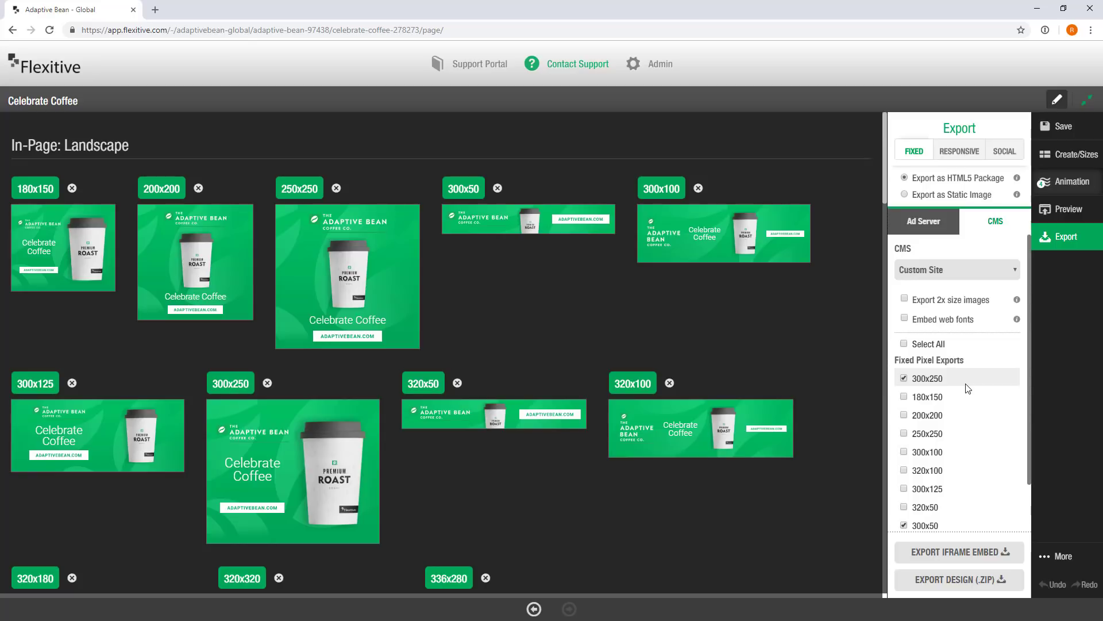
- Export all sizes as static images via Export as Static Image and EXPORT DESIGN (.ZIP)
click(953, 199)
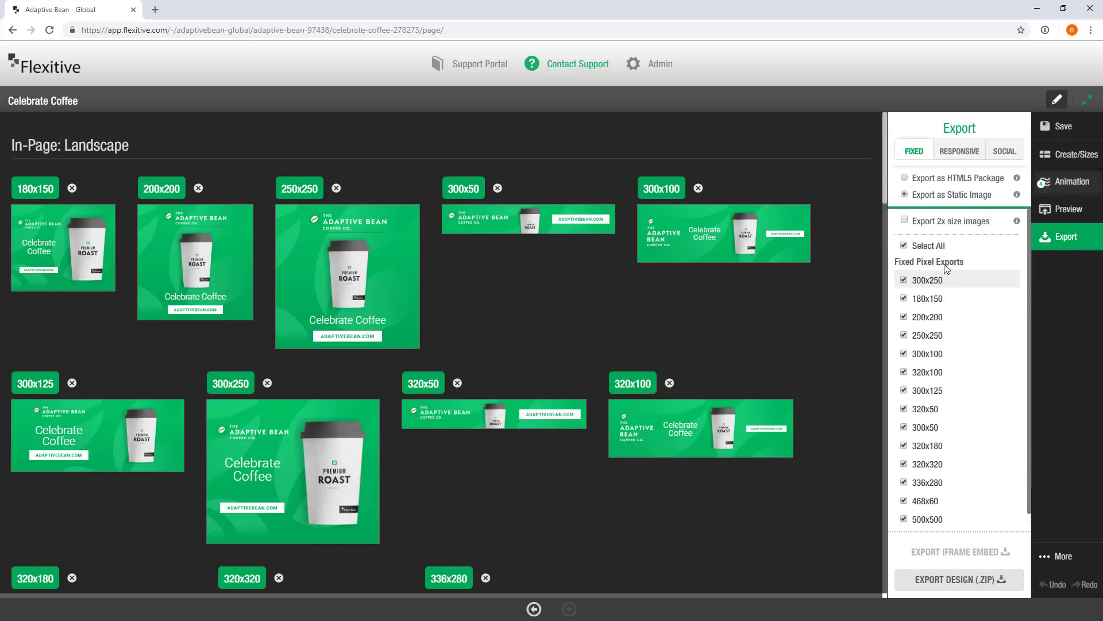
scroll(957, 340, down, 5)
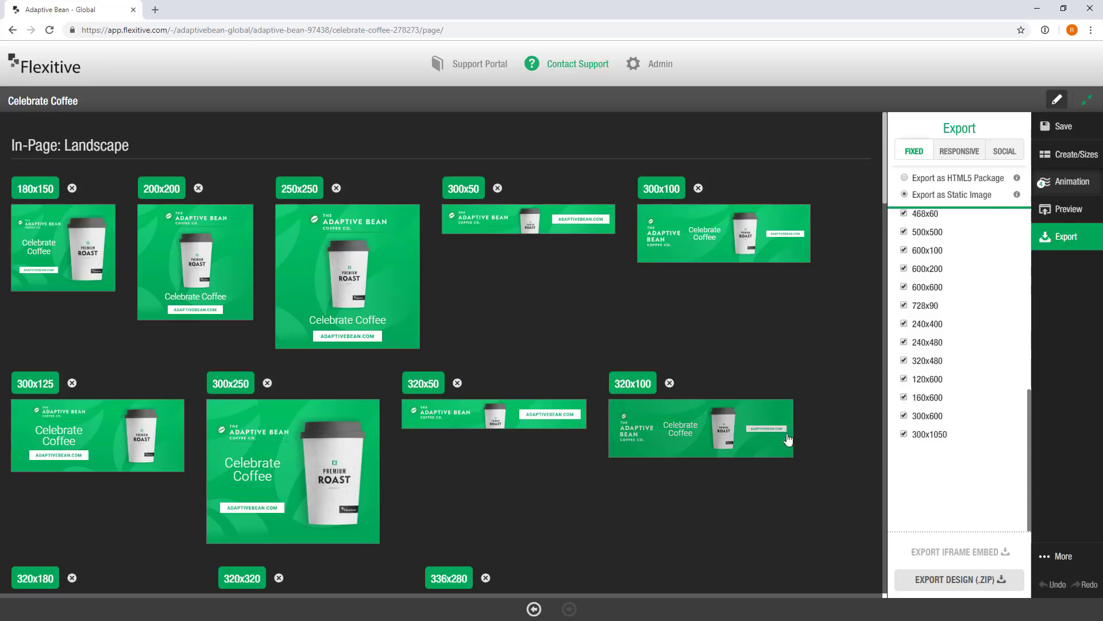
scroll(931, 399, up, 4)
scroll(931, 399, up, 2)
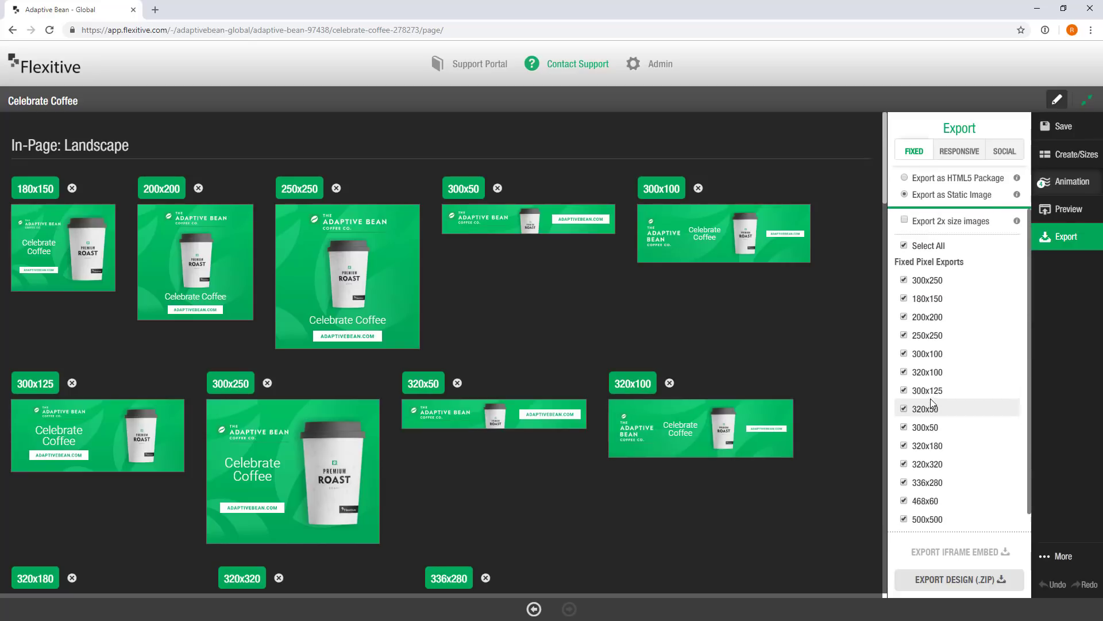
click(932, 583)
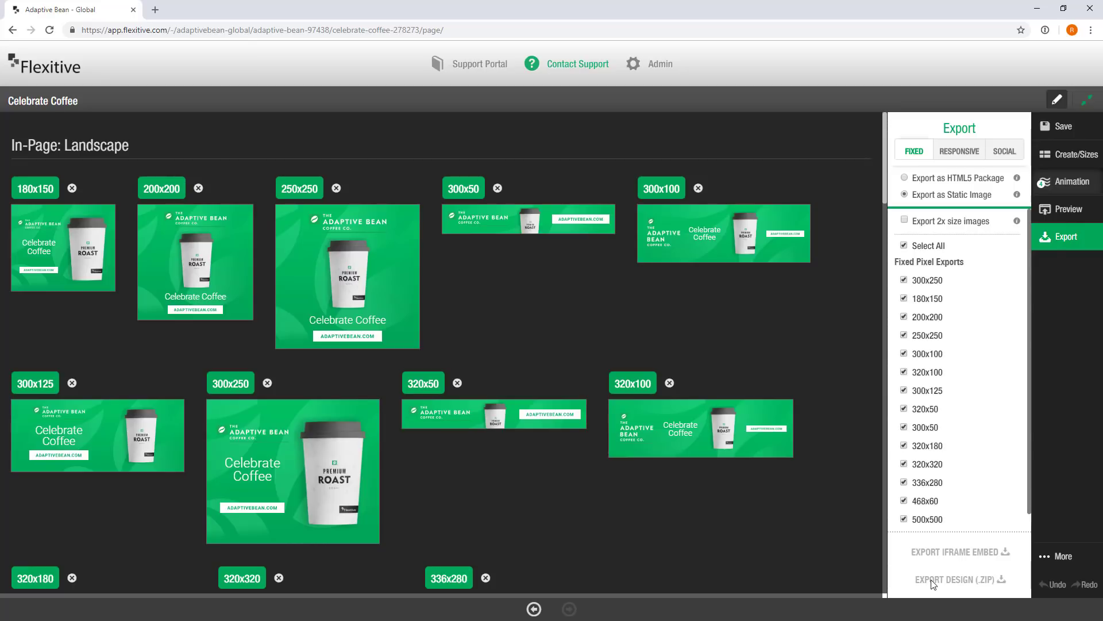
click(932, 583)
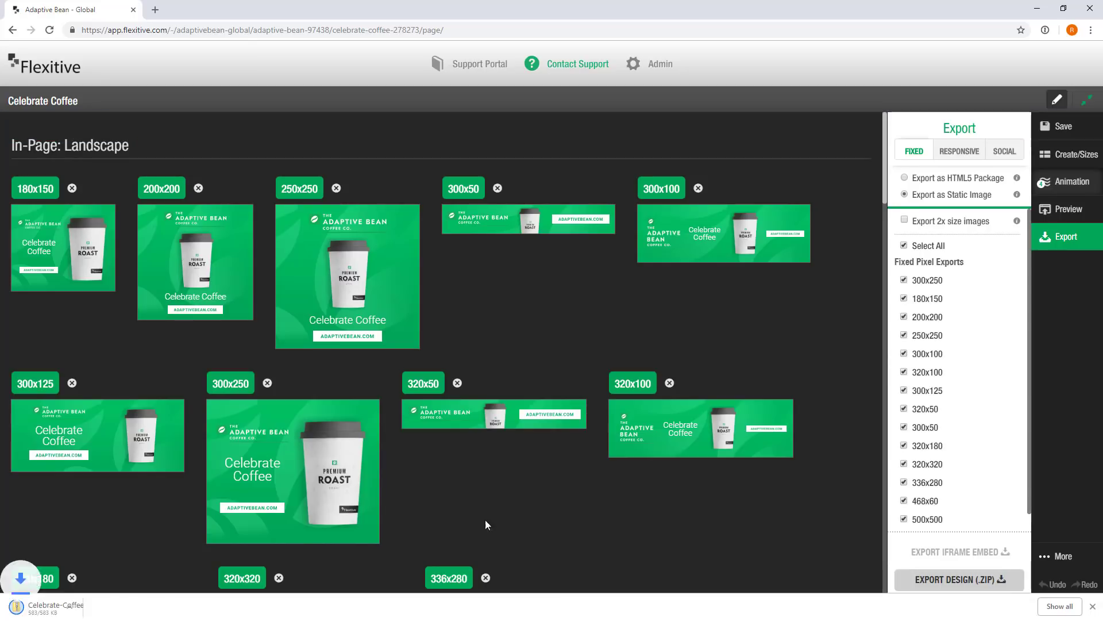
- View Celebrate-Coffee_120x600.jpg from the downloaded ZIP's folder, then close Photos and Explorer
click(52, 608)
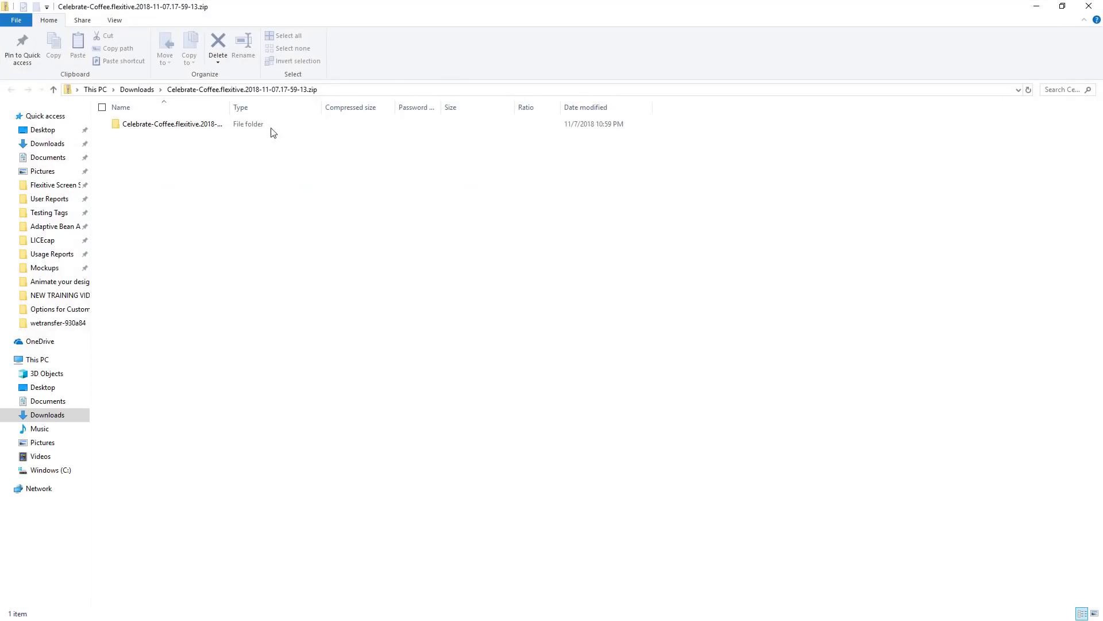
double_click(189, 125)
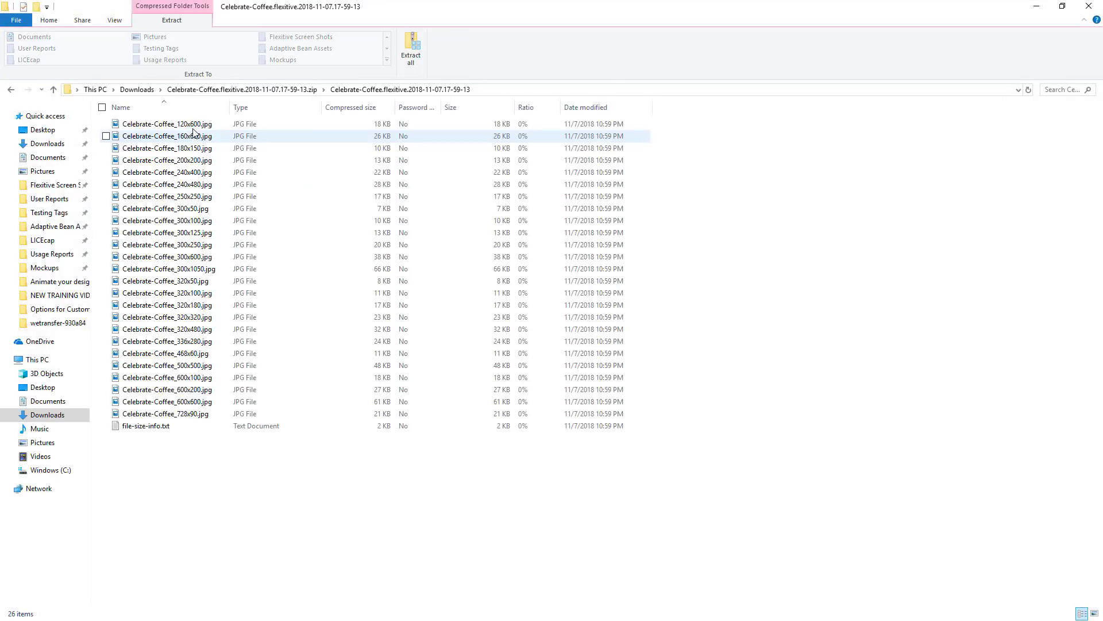
click(193, 126)
double_click(193, 125)
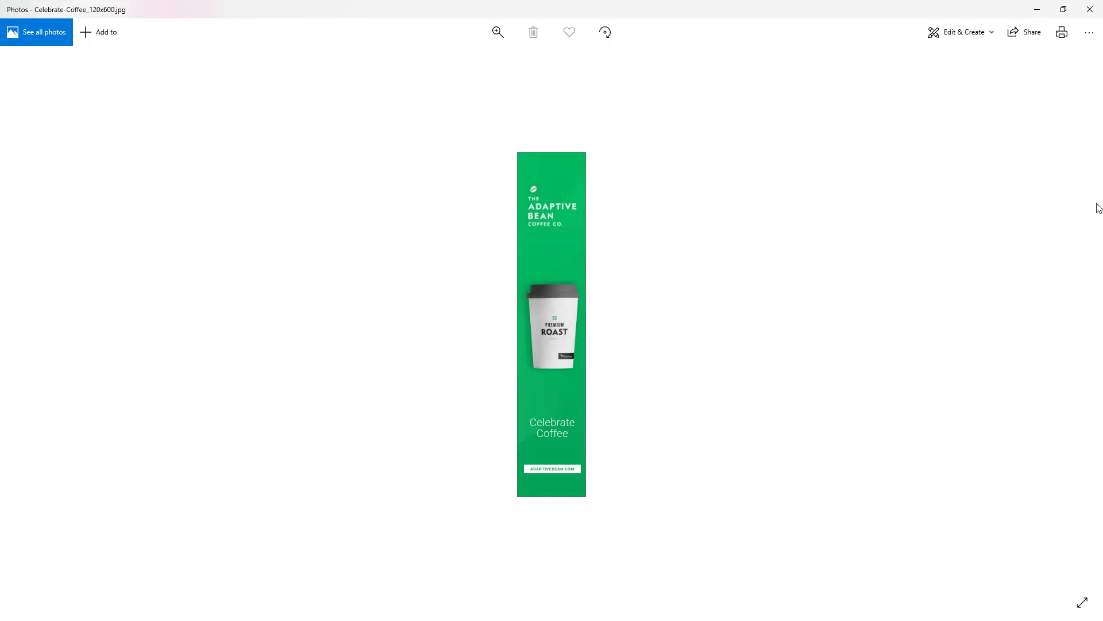
click(1090, 10)
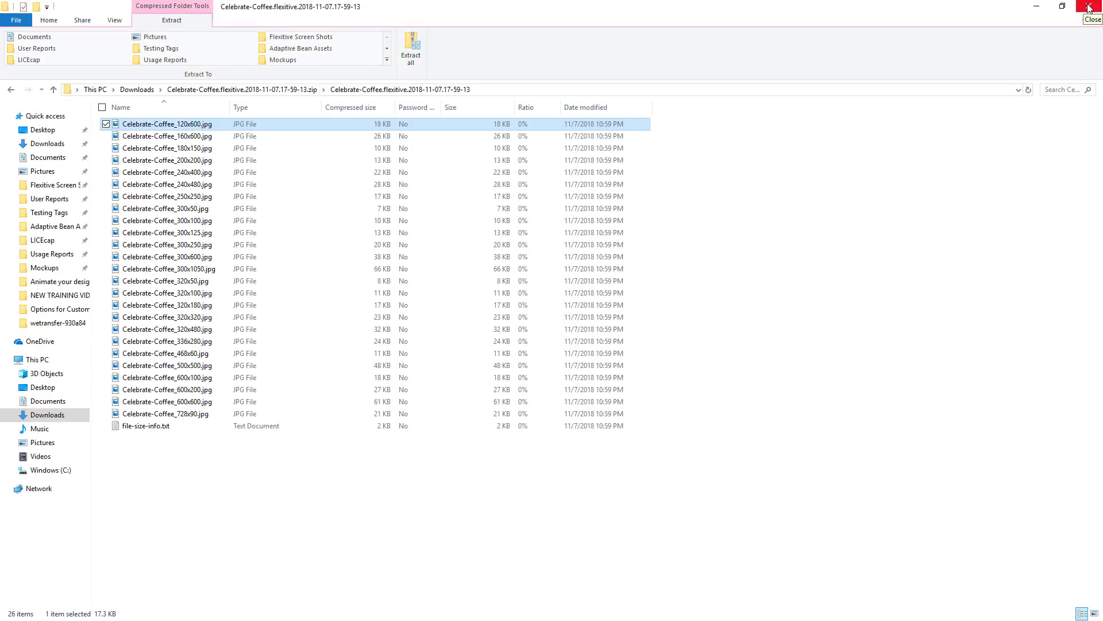
click(1089, 7)
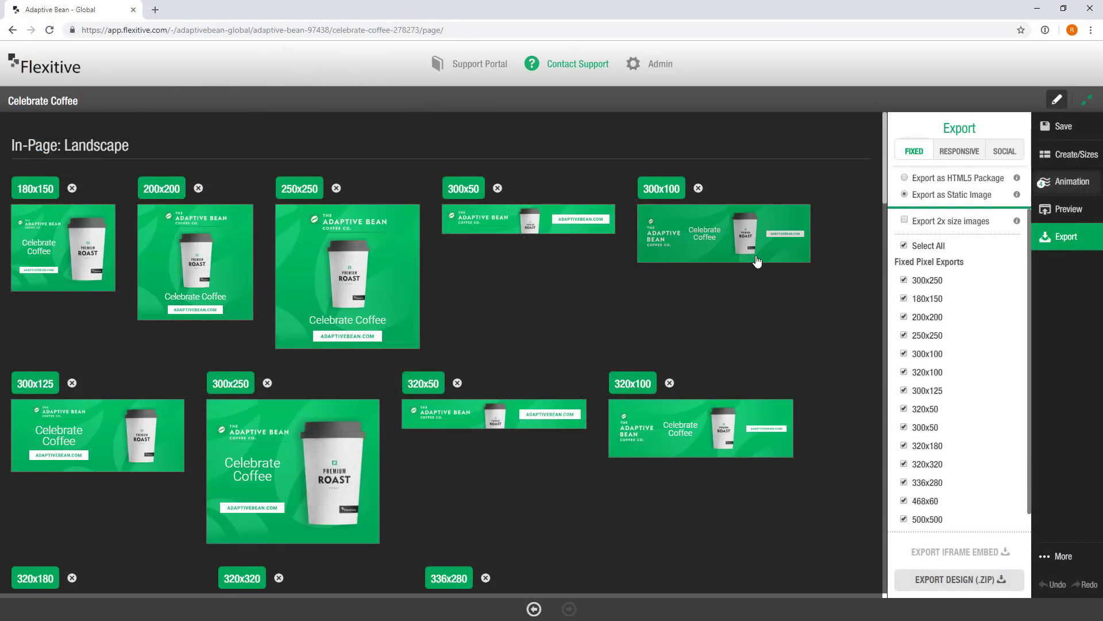
- Export all nine SOCIAL Facebook sizes, 180x180 to 1200x900, as static images in a ZIP
click(1013, 153)
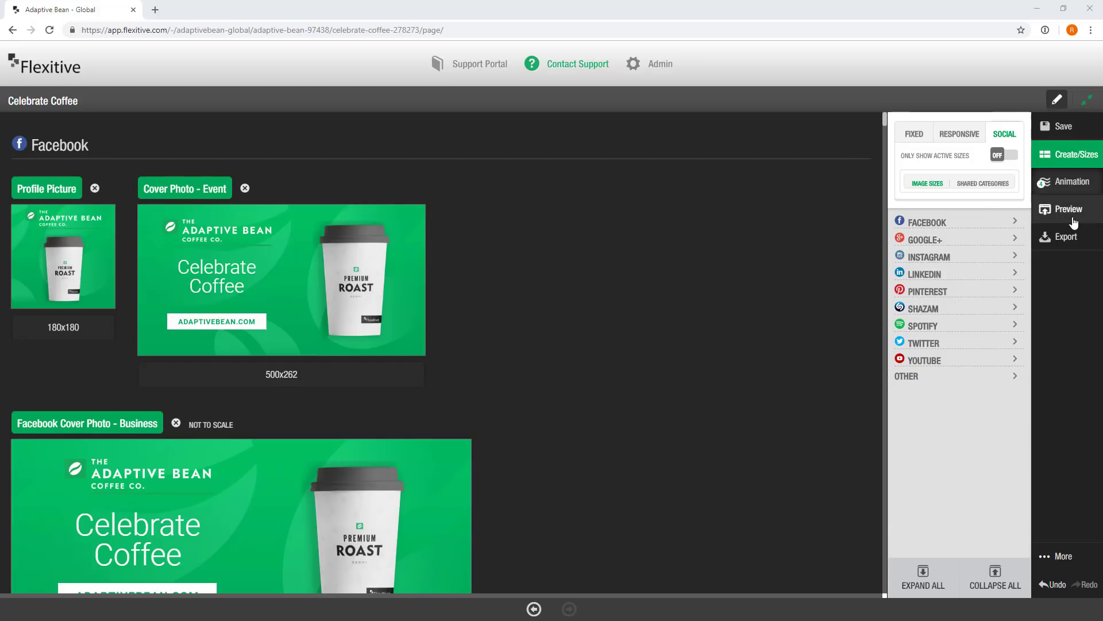
click(1070, 239)
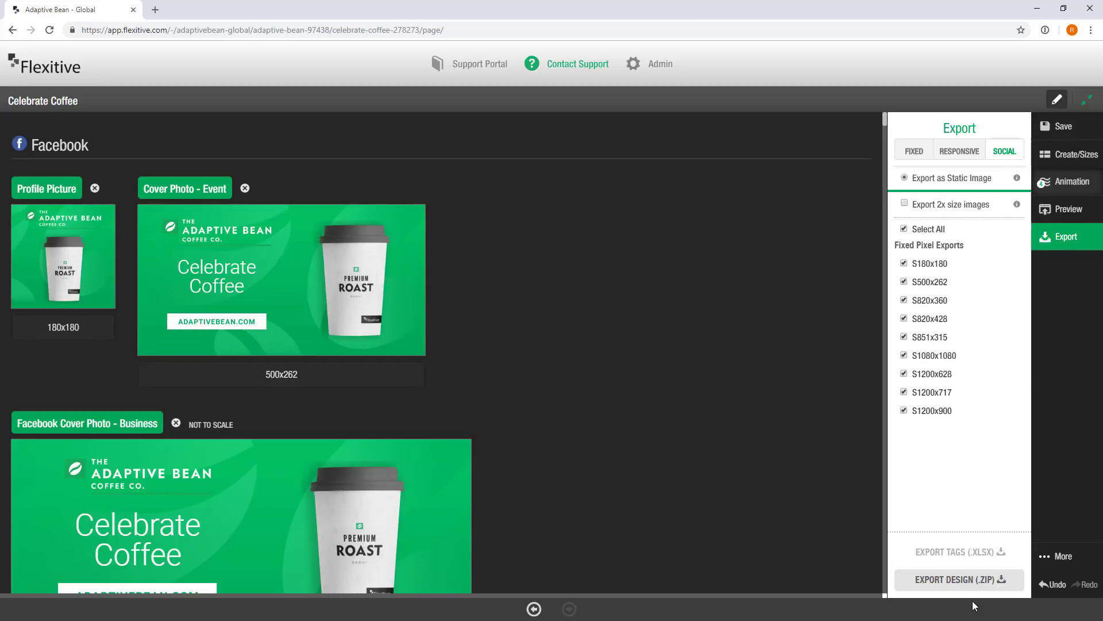
click(958, 579)
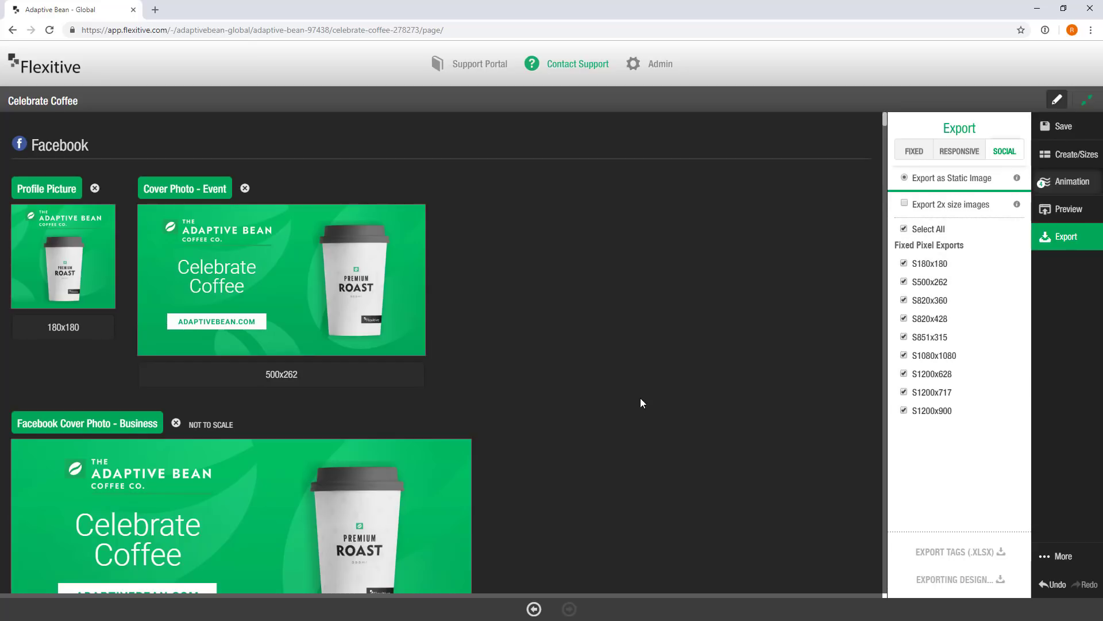